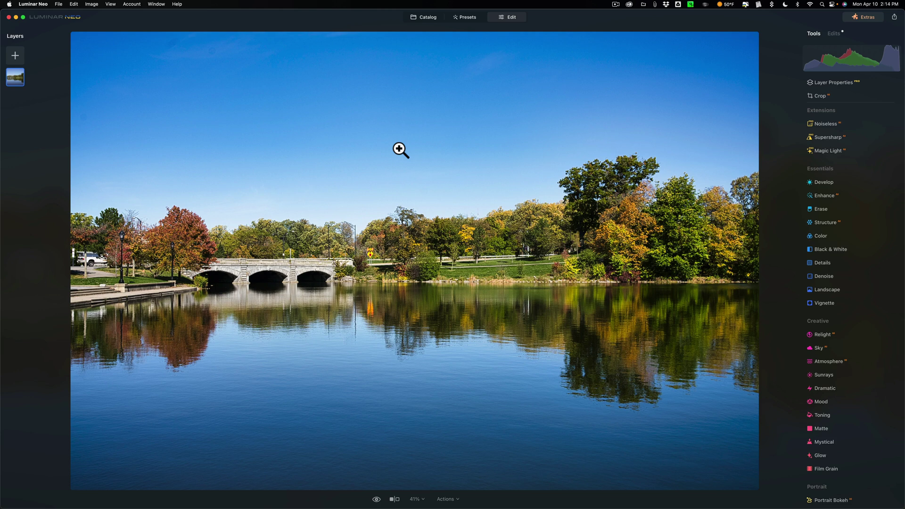
Step: Open the Sky tool's Sky Selection gallery and expand its All Skies category list
scroll(816, 245, "down", 5)
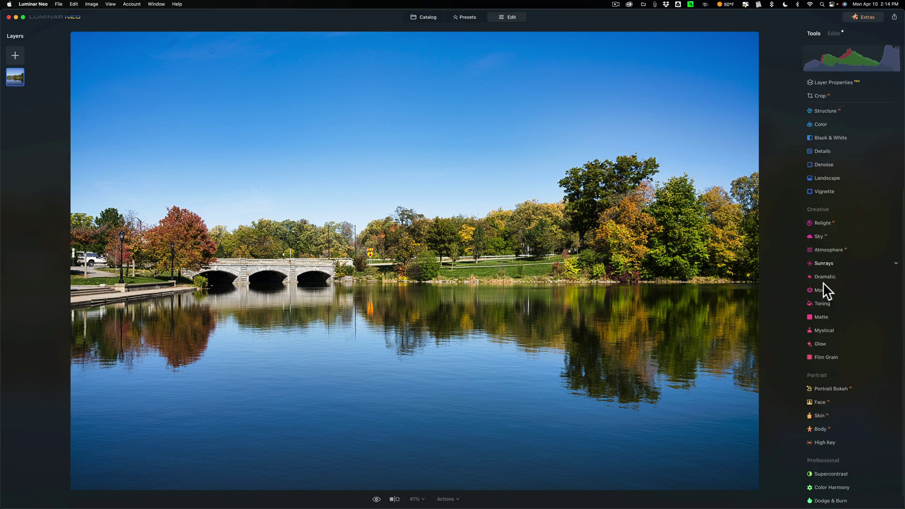
scroll(823, 283, "down", 1)
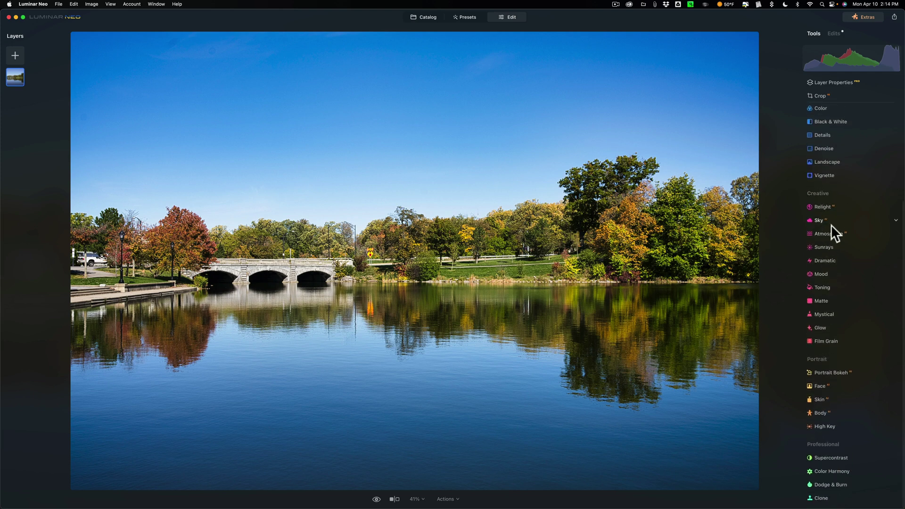
left_click(895, 221)
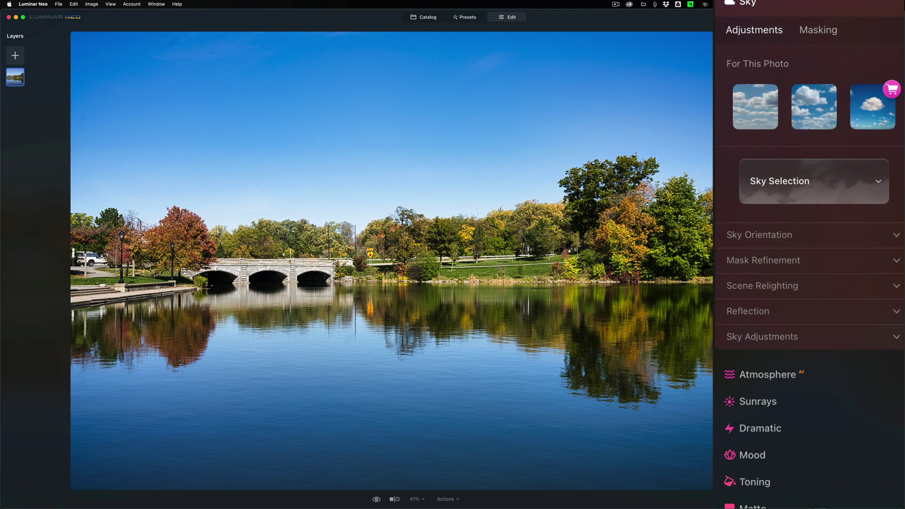
left_click(837, 189)
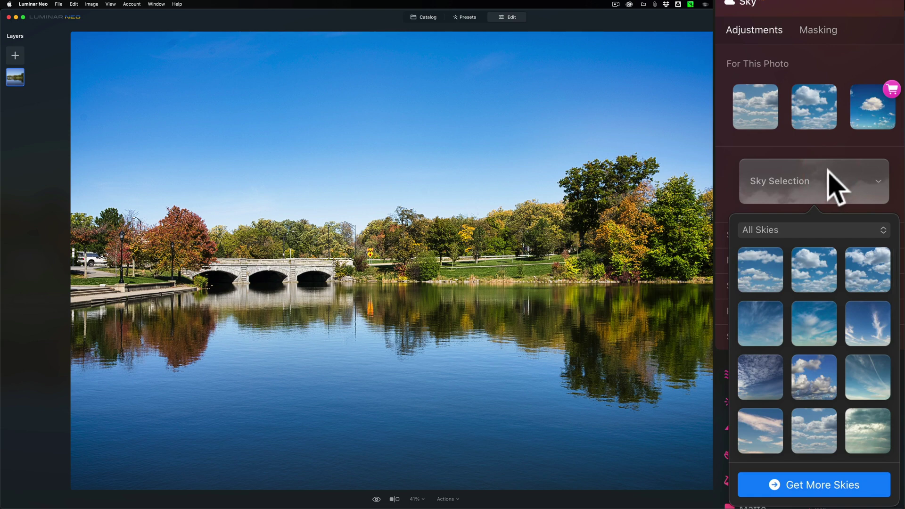
left_click(882, 230)
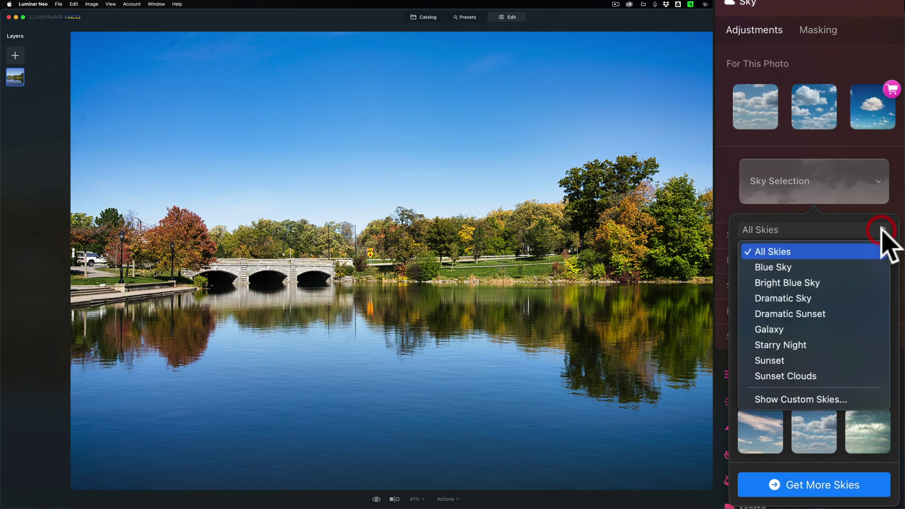
Step: Reveal the Custom skies folder in Finder and minimize Luminar Neo
left_click(821, 405)
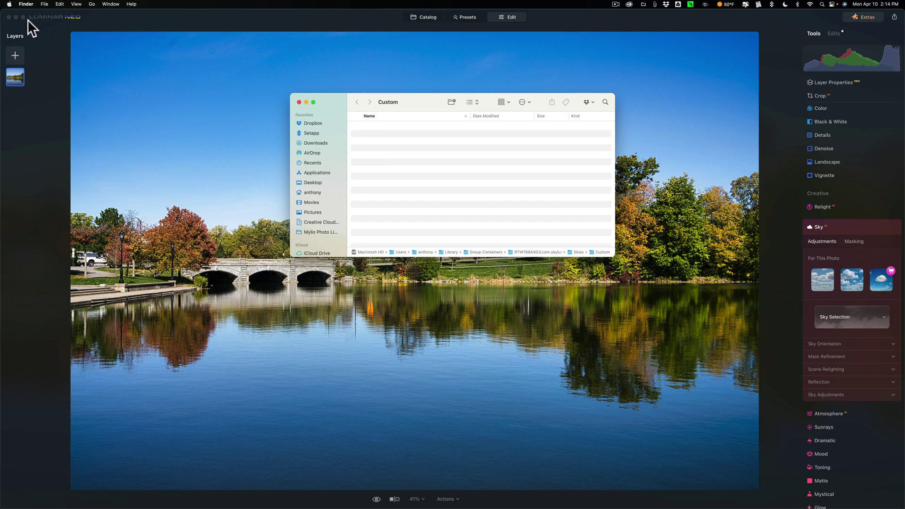
left_click(16, 16)
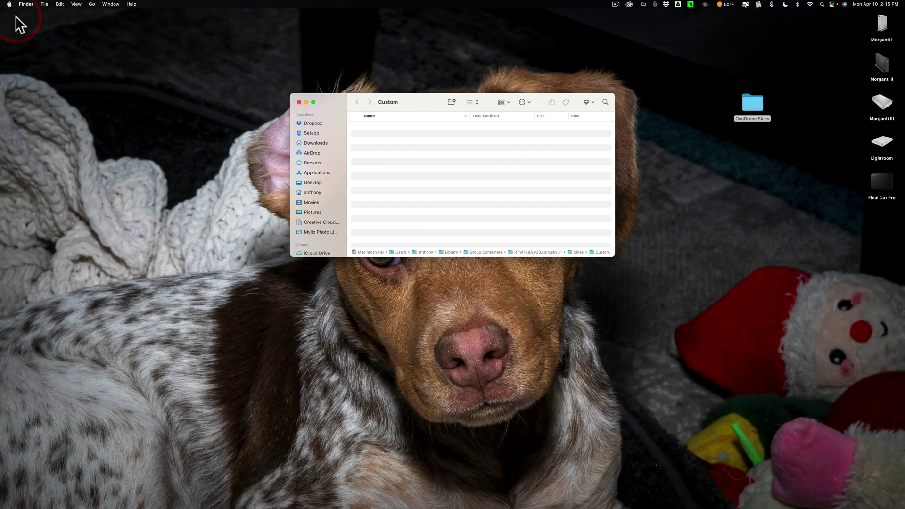
Step: Open OcuDrone Skies beside the Custom folder and preview the OD Blue Velvet Skies images
double_click(750, 101)
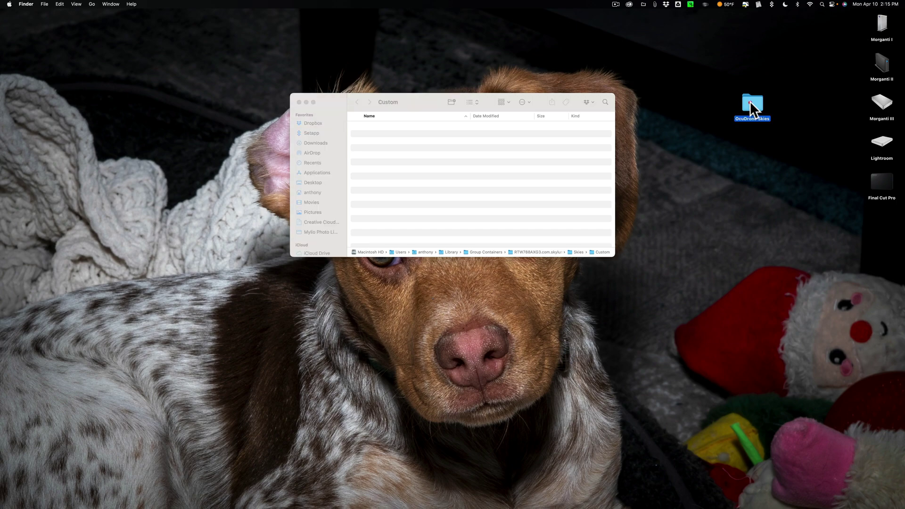
left_click_drag(620, 153, 745, 135)
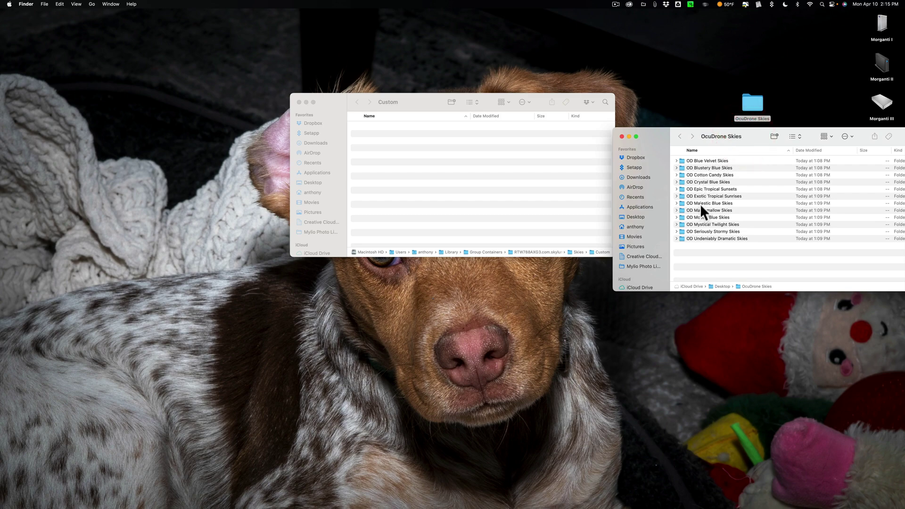
left_click(677, 160)
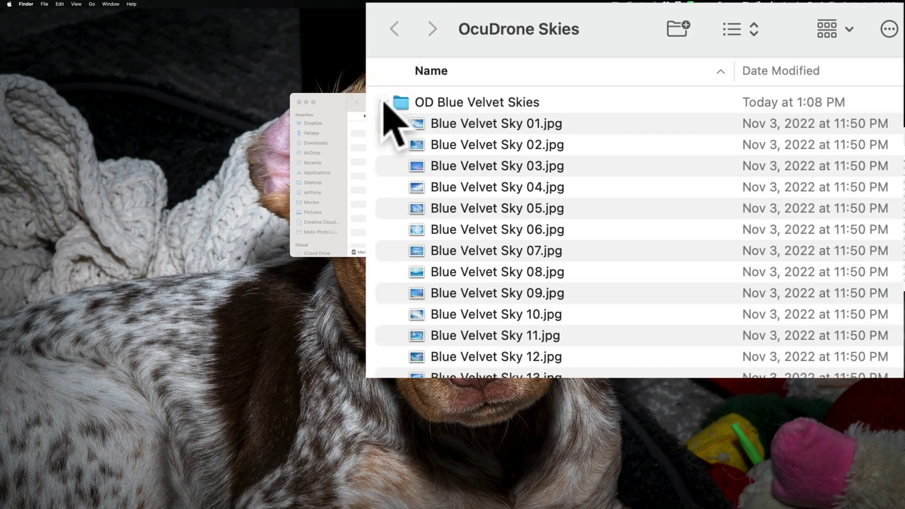
scroll(515, 324, "down", 2)
scroll(417, 150, "up", 3)
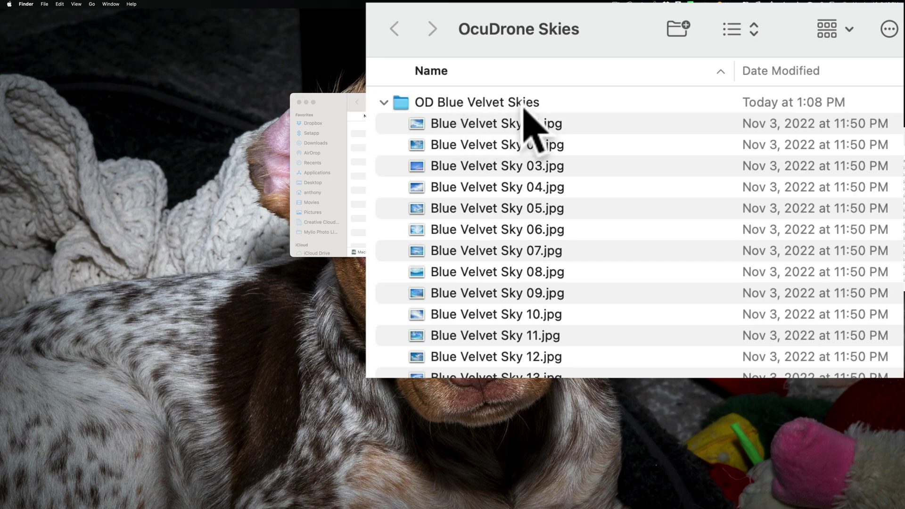
left_click(384, 103)
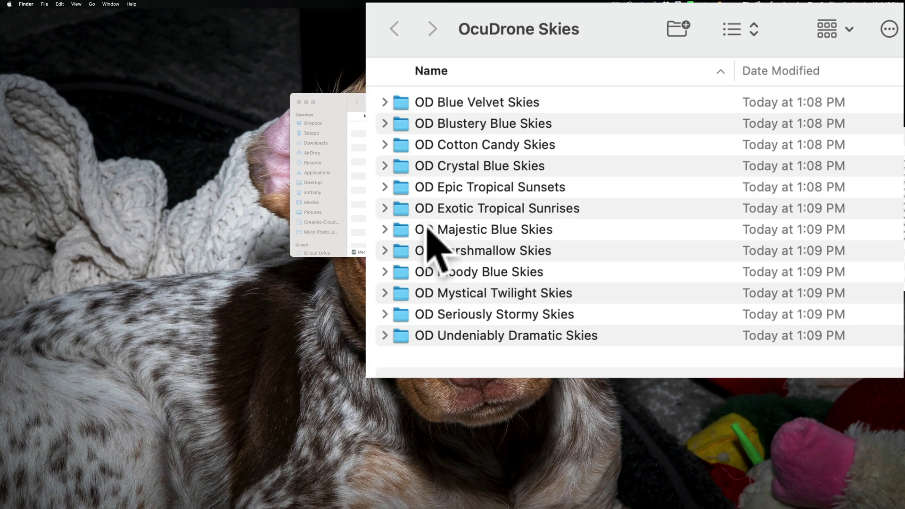
Step: Move all twelve OD sky folders into the Custom skies folder, then close both Finder windows
left_click(445, 107)
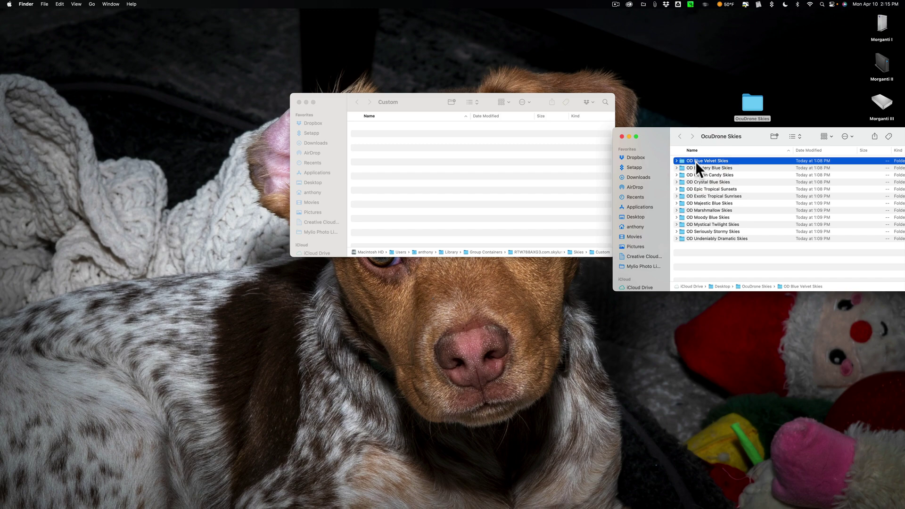
key("shift")
left_click(712, 238, "shift")
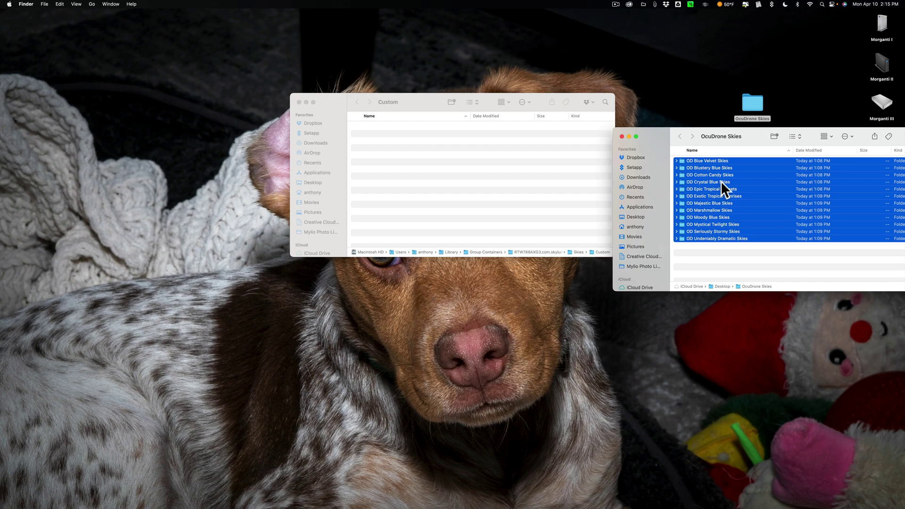
left_click_drag(720, 182, 435, 153)
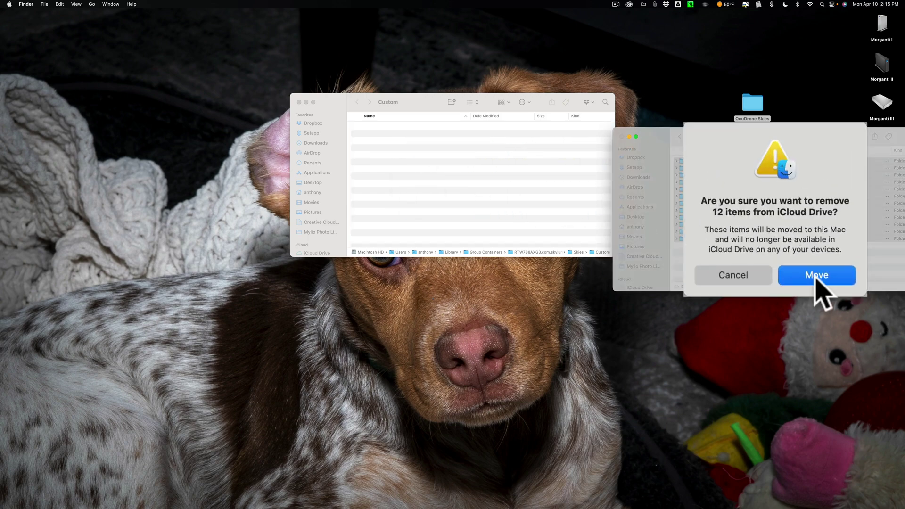
left_click(817, 278)
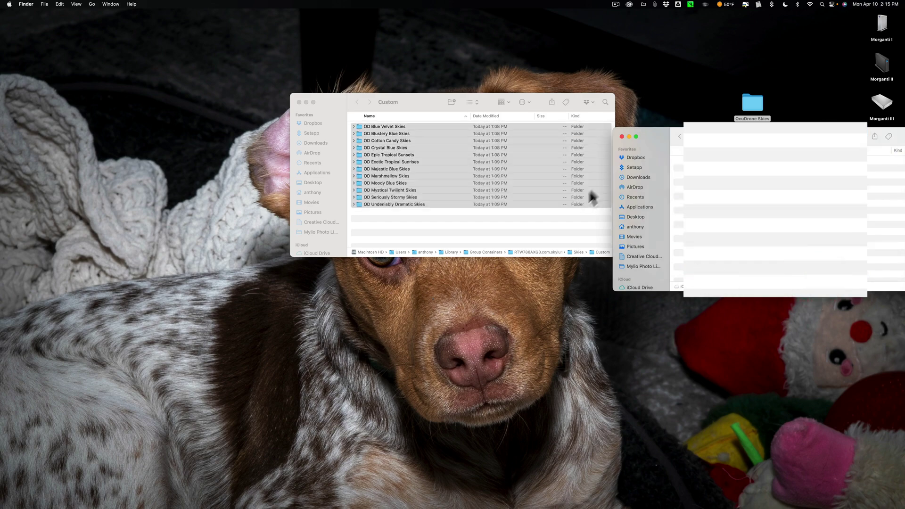
left_click(622, 137)
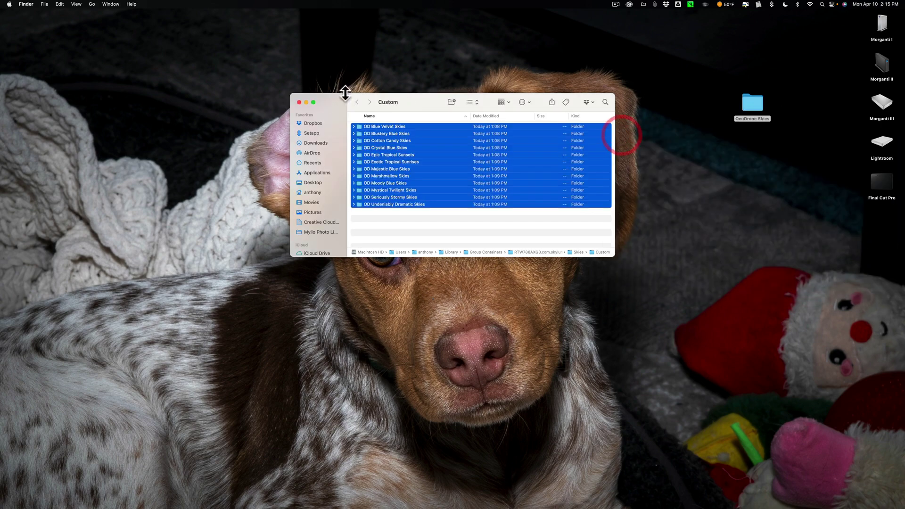
left_click(299, 102)
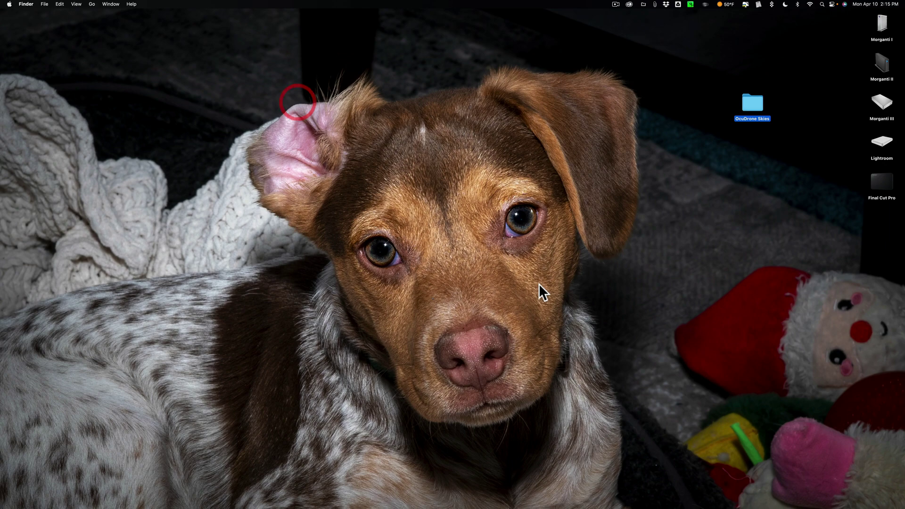
Step: Restore Luminar Neo and open the Sky Selection categories, now listing the twelve OD collections
mouse_move(718, 508)
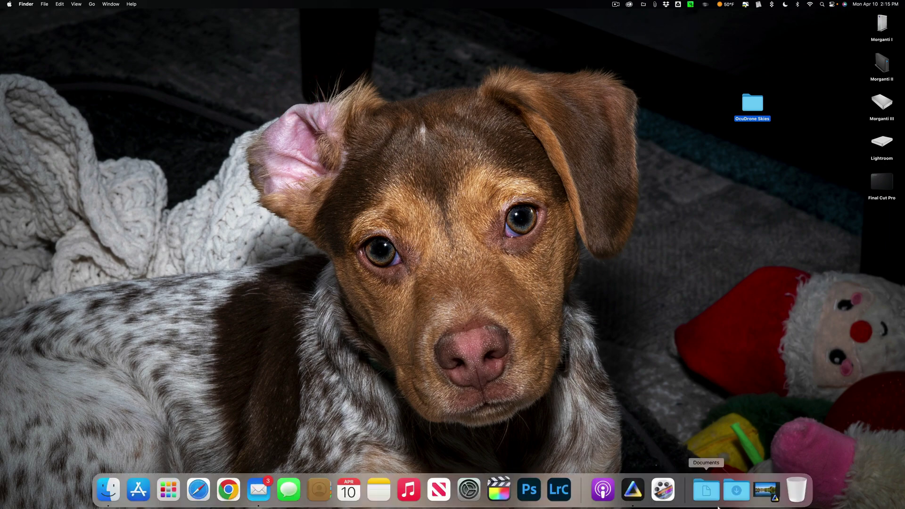
left_click(754, 490)
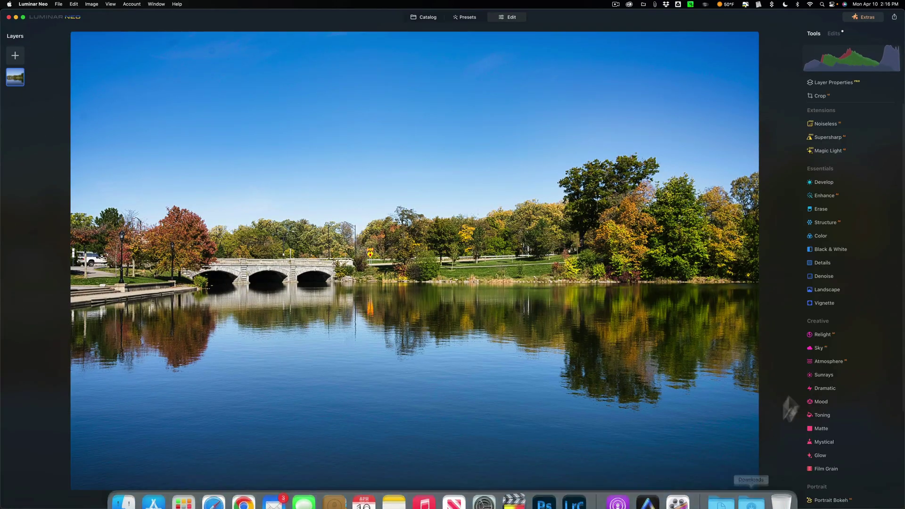
scroll(836, 310, "down", 2)
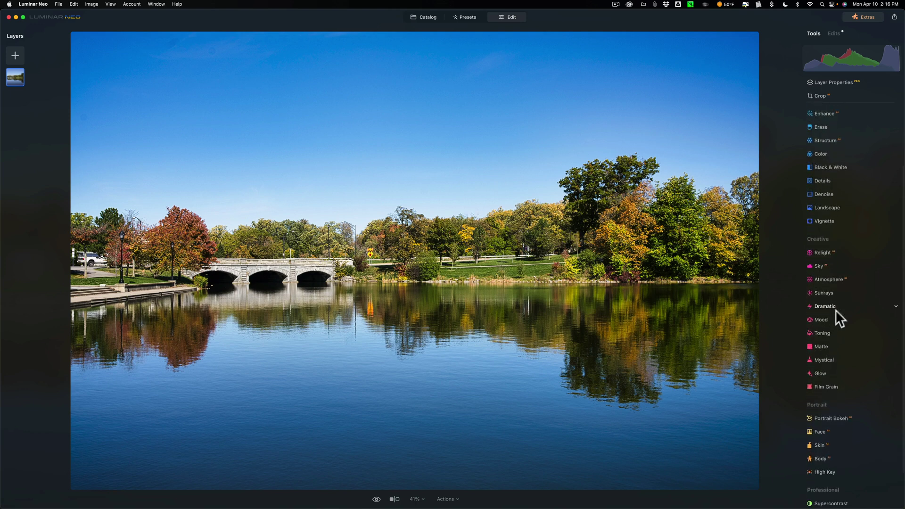
left_click(837, 265)
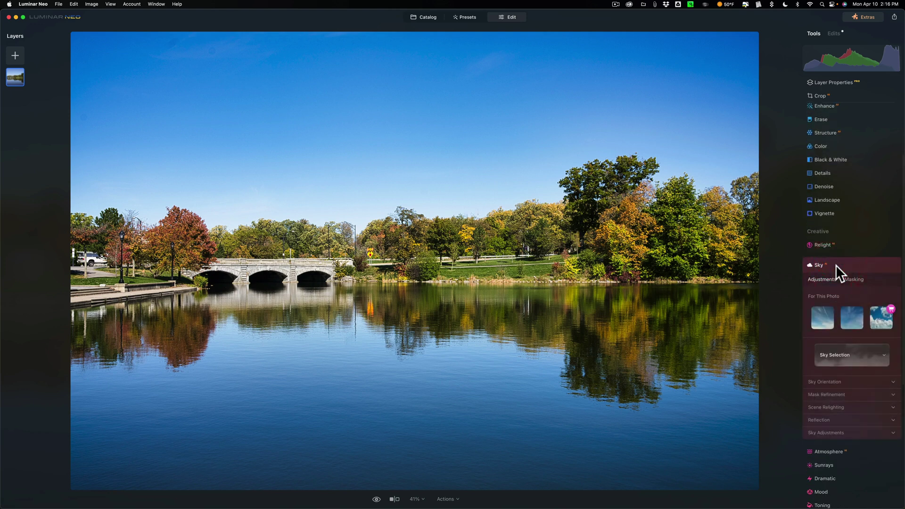
scroll(836, 265, "down", 5)
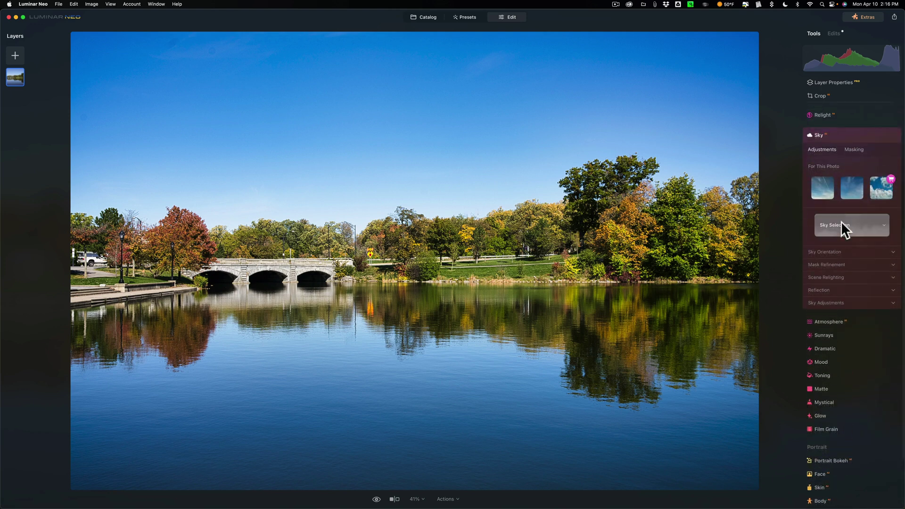
left_click(814, 163)
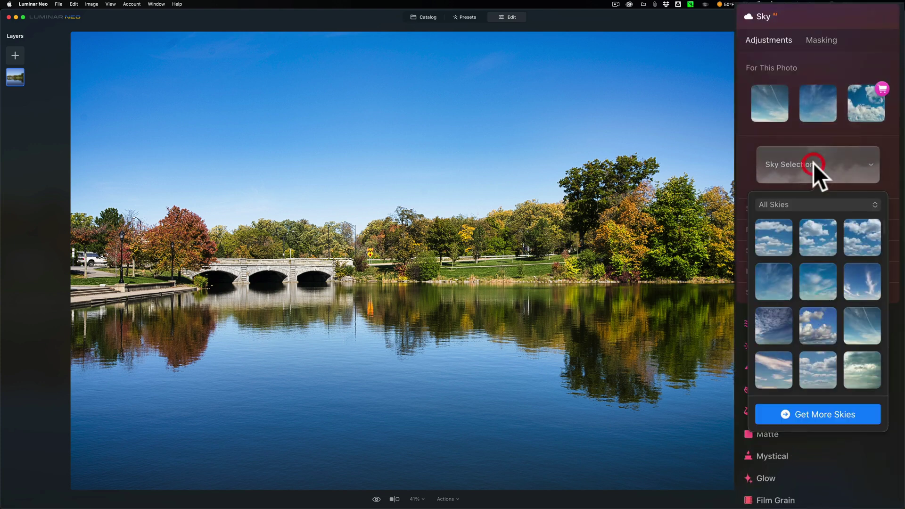
left_click(816, 205)
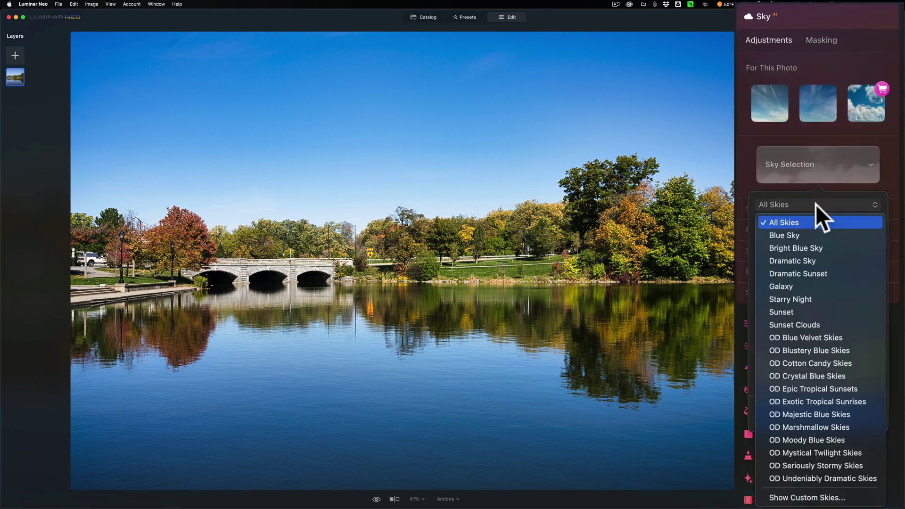
Step: From OD Blustery Blue Skies, try Blustery Blue Sky 01, then apply Blustery Blue Sky 23
left_click(806, 349)
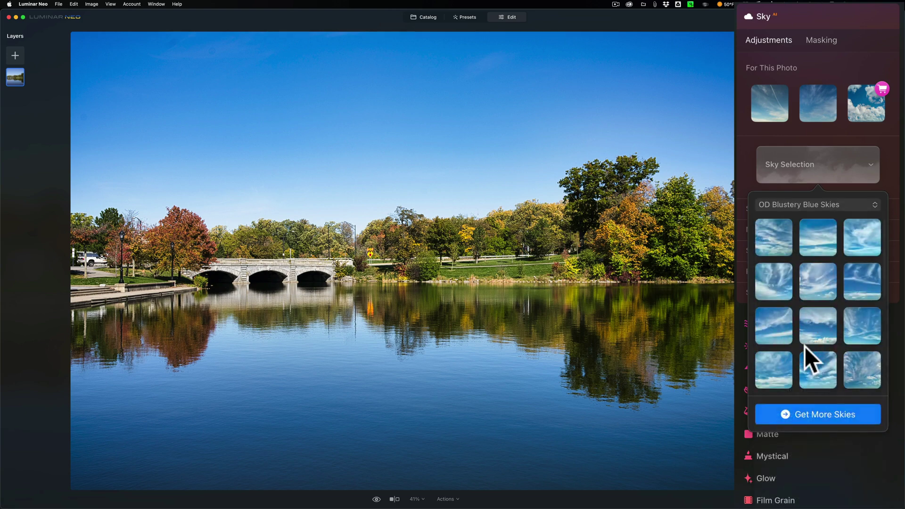
left_click(768, 236)
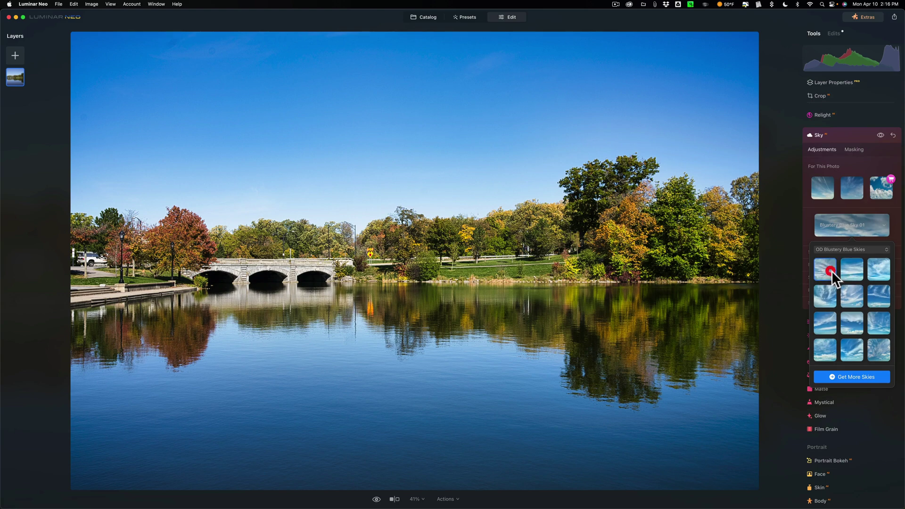
left_click(832, 271)
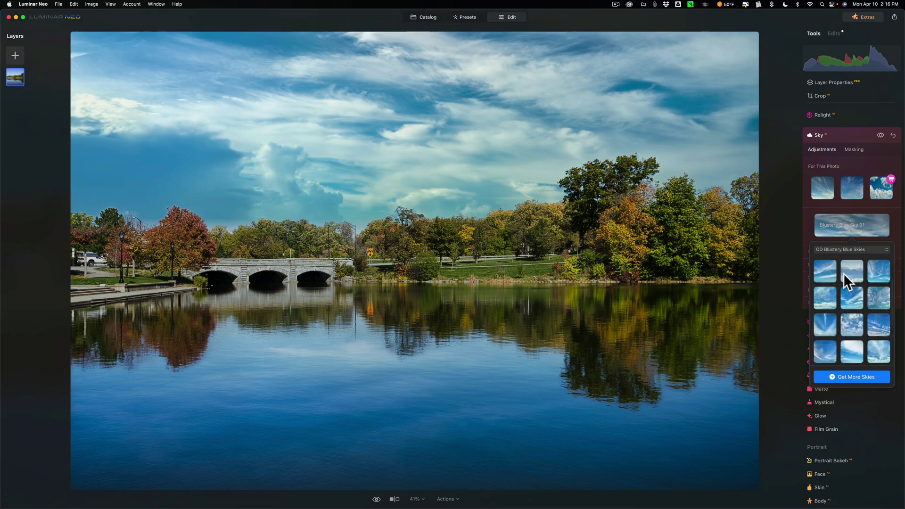
scroll(847, 278, "down", 1)
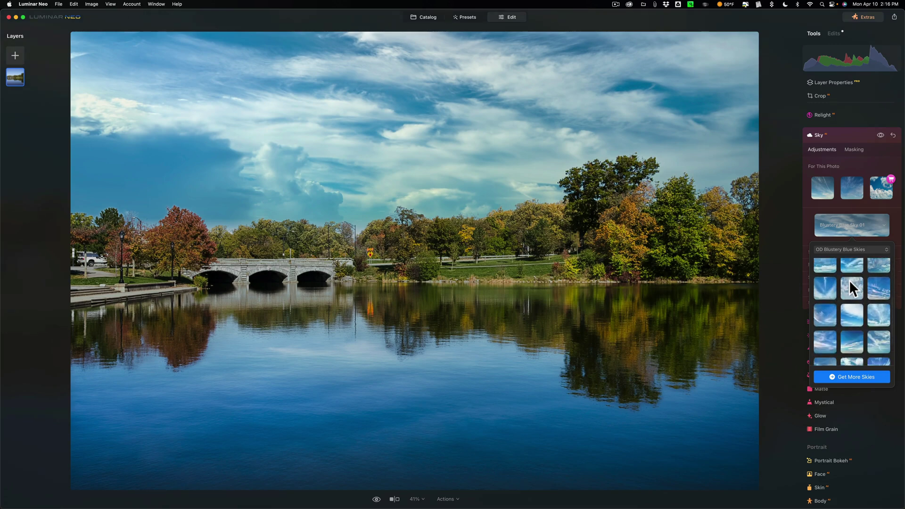
scroll(855, 298, "down", 1)
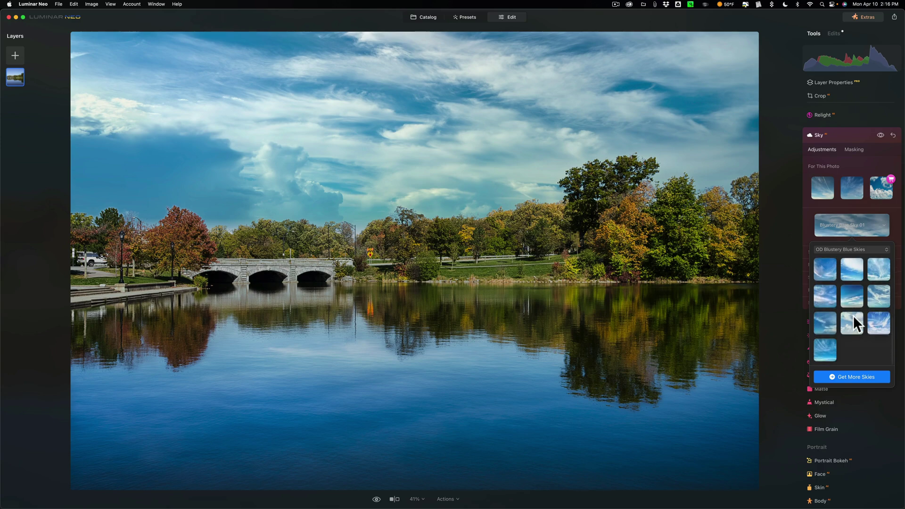
left_click(854, 316)
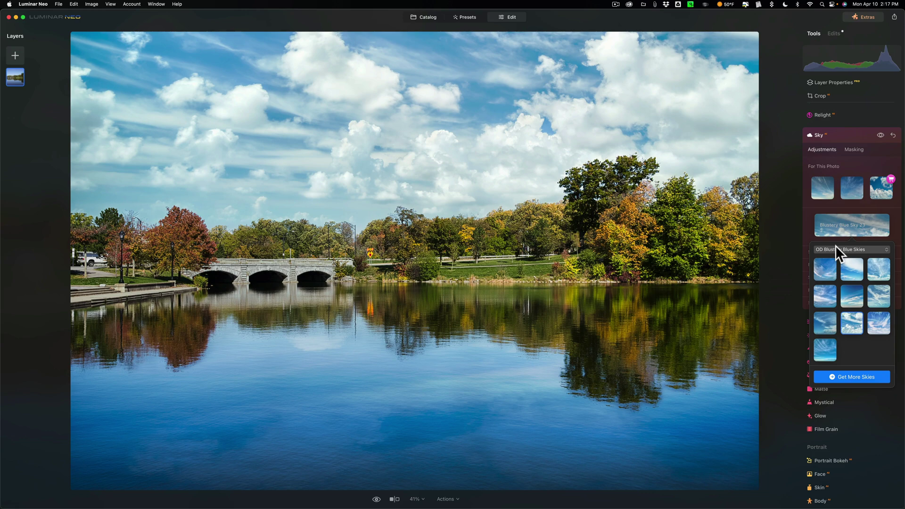
left_click(848, 204)
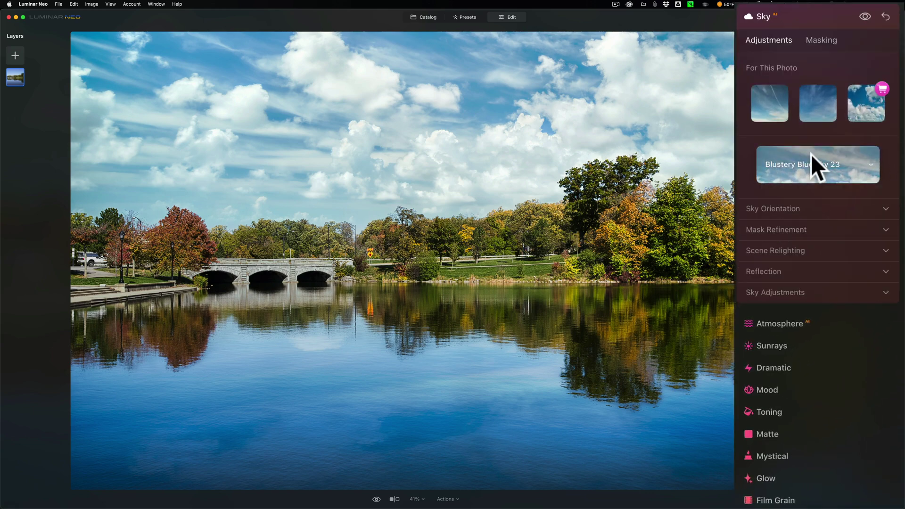
left_click(811, 155)
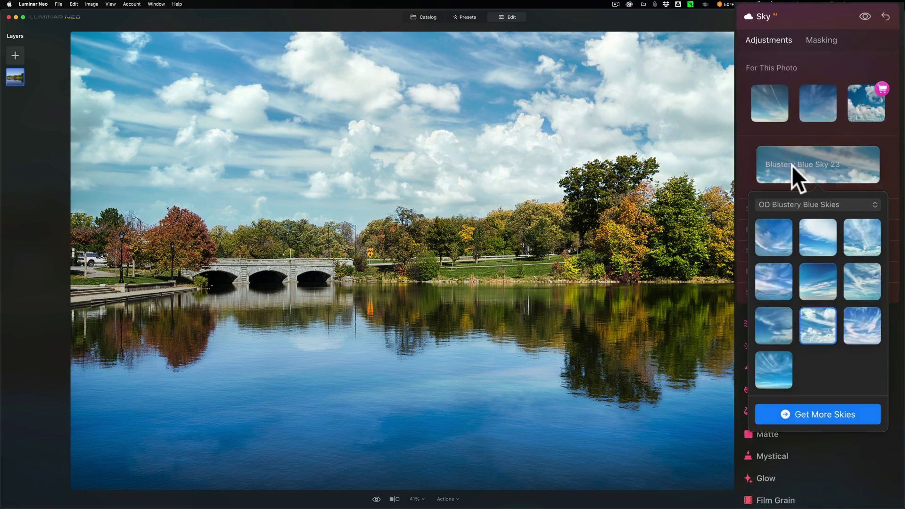
left_click(825, 204)
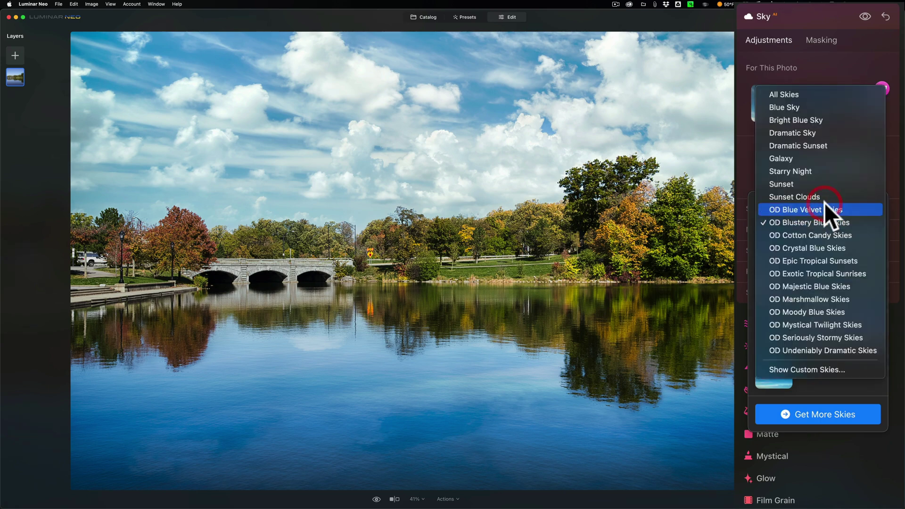
left_click(817, 365)
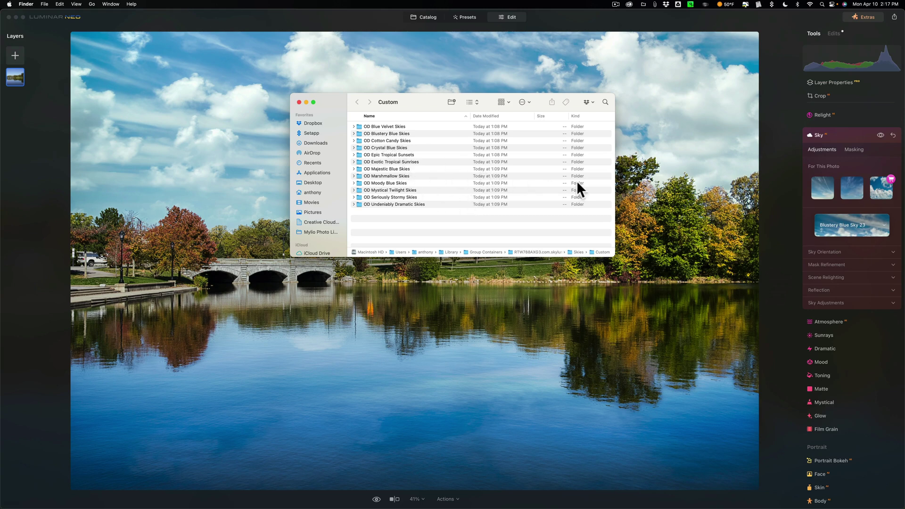
left_click(299, 102)
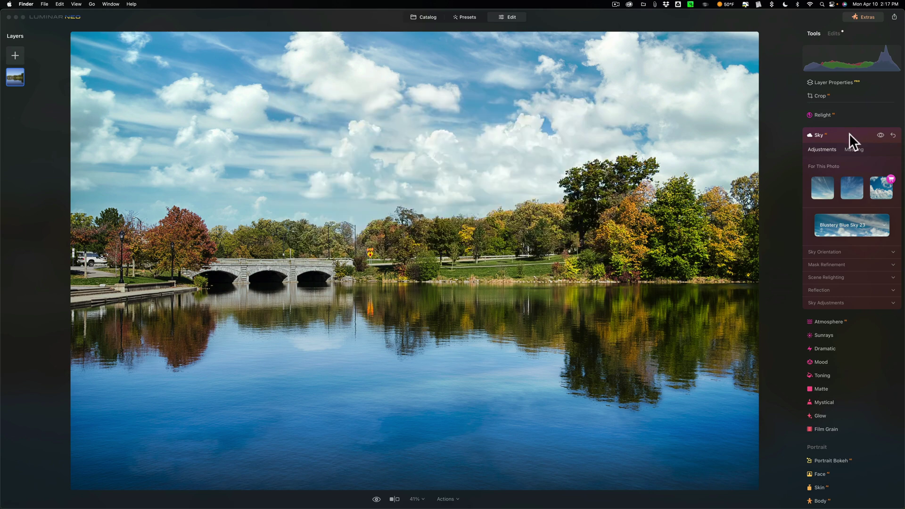